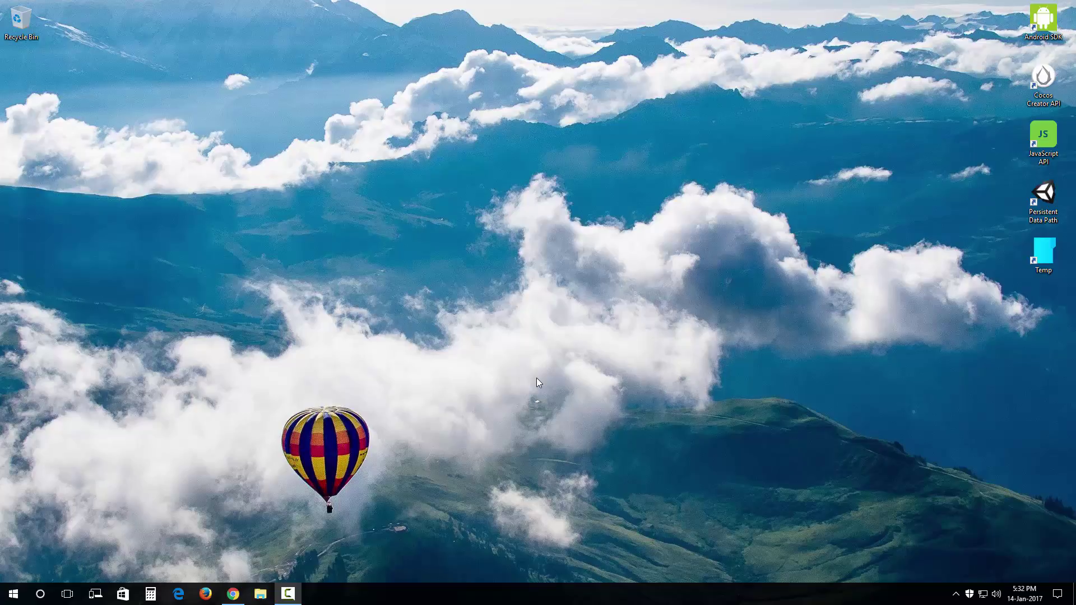
- Download the Windows installer of Cocos Creator v1.3.3 from the Cocos2d-x website in Chrome and minimize the browser
{"action": "left_click", "coordinate": [233, 594]}
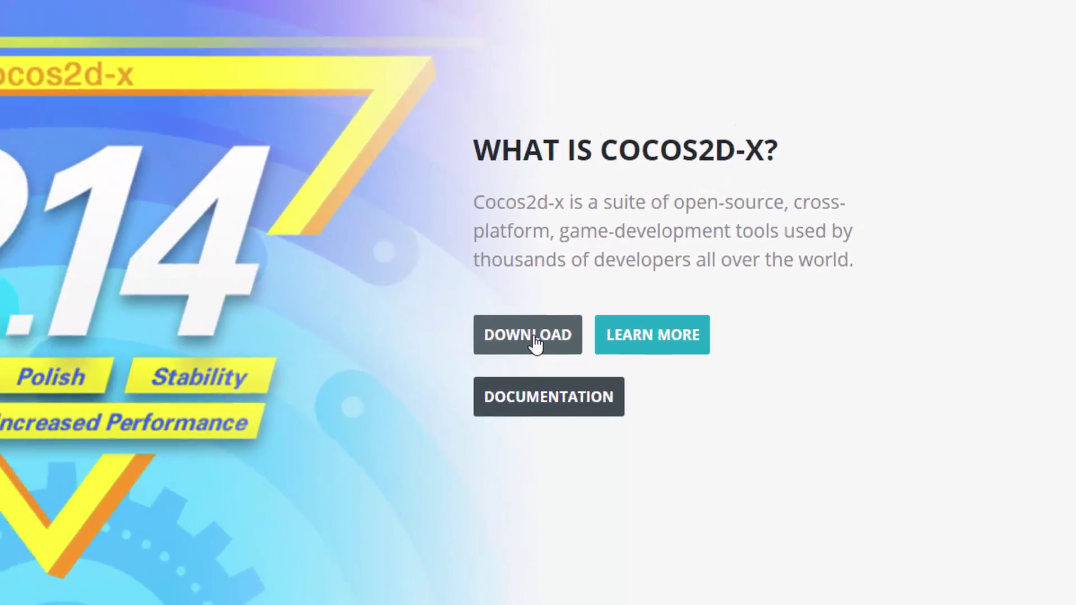
{"action": "left_click", "coordinate": [535, 343]}
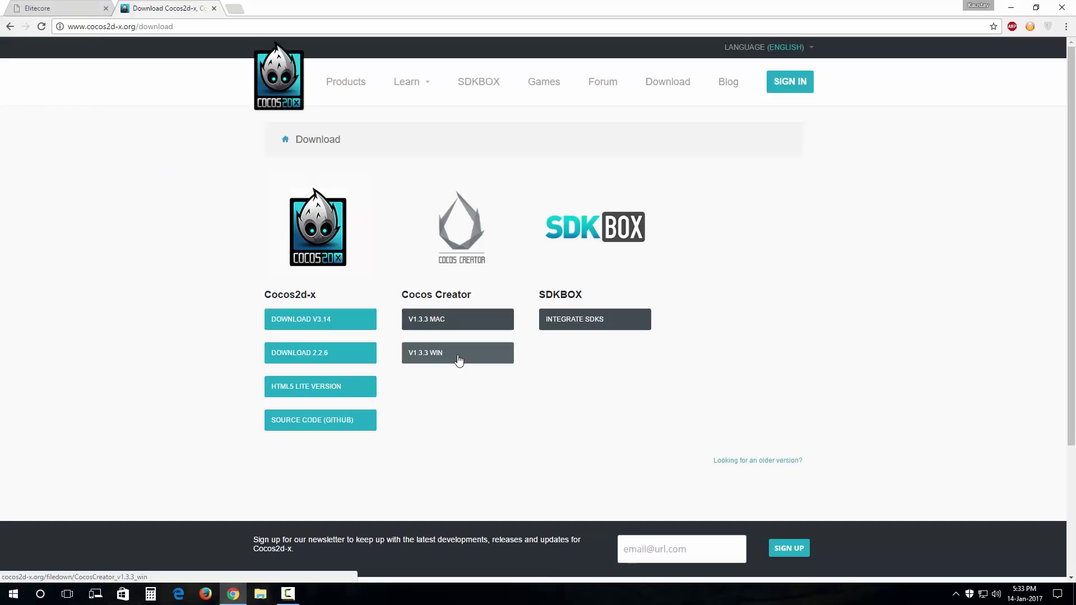
{"action": "left_click", "coordinate": [458, 359]}
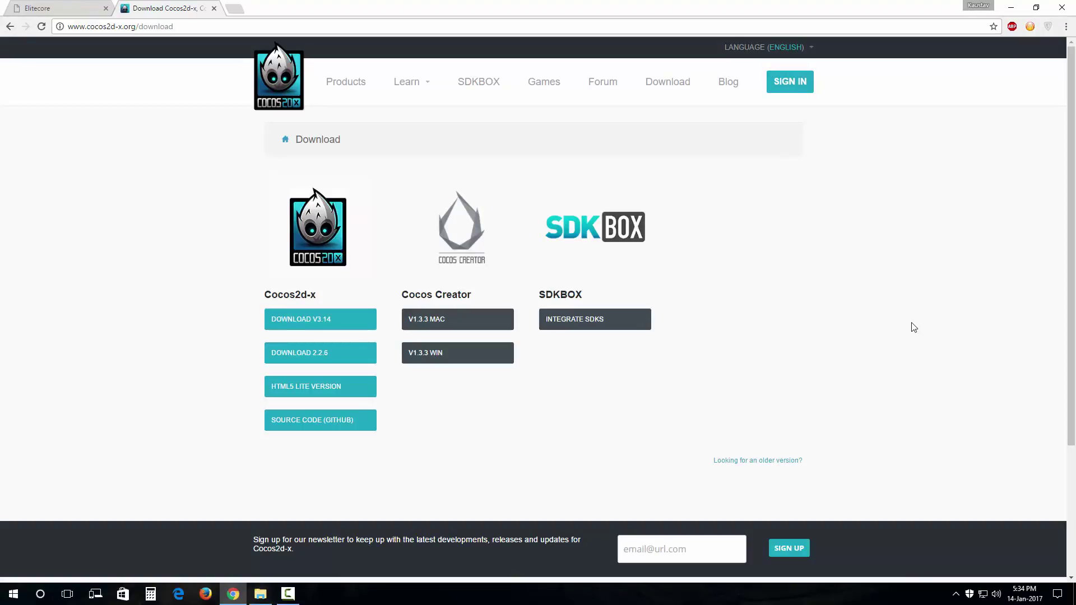
{"action": "left_click", "coordinate": [1016, 7]}
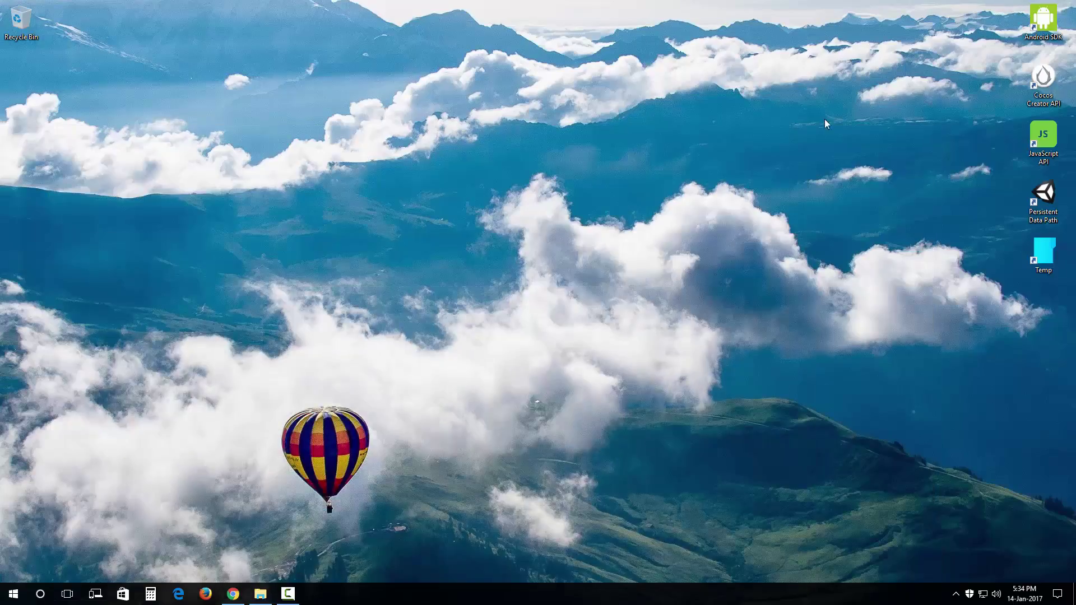
{"action": "left_click", "coordinate": [260, 595]}
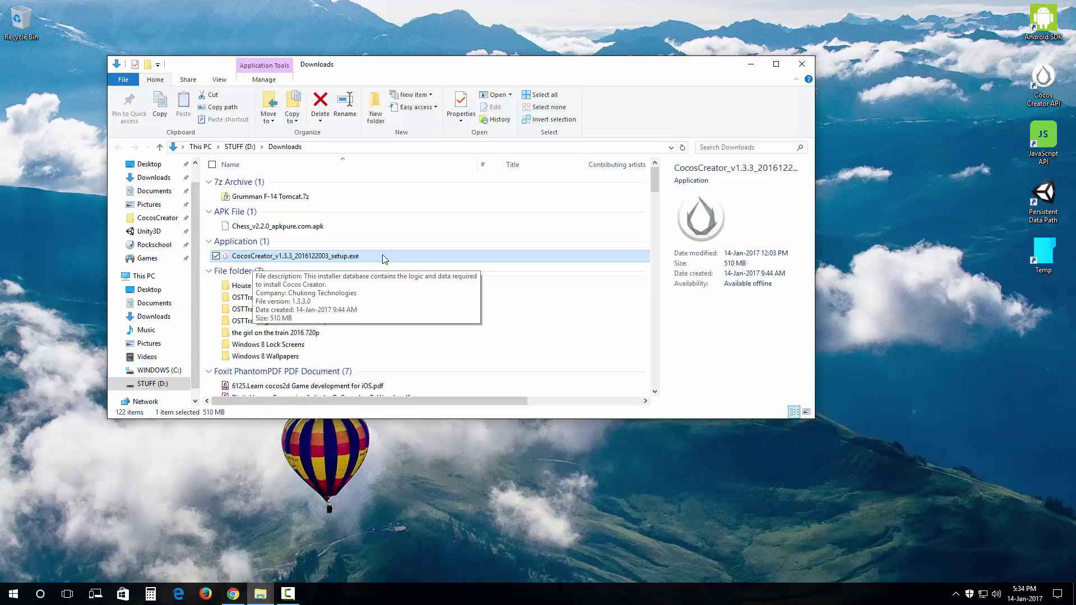
{"action": "right_click", "coordinate": [365, 259]}
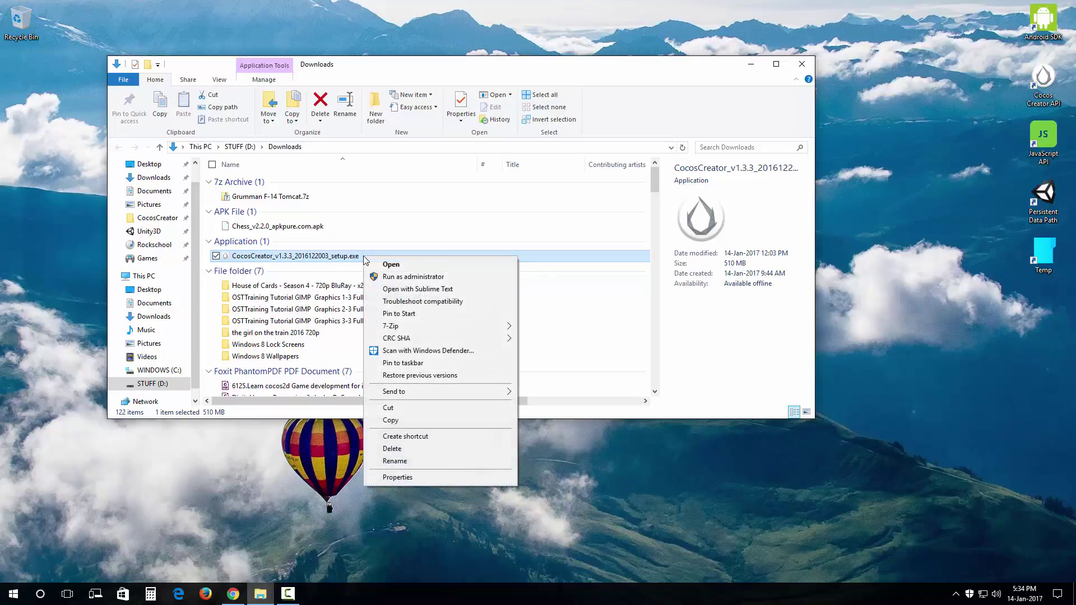
{"action": "left_click", "coordinate": [462, 278]}
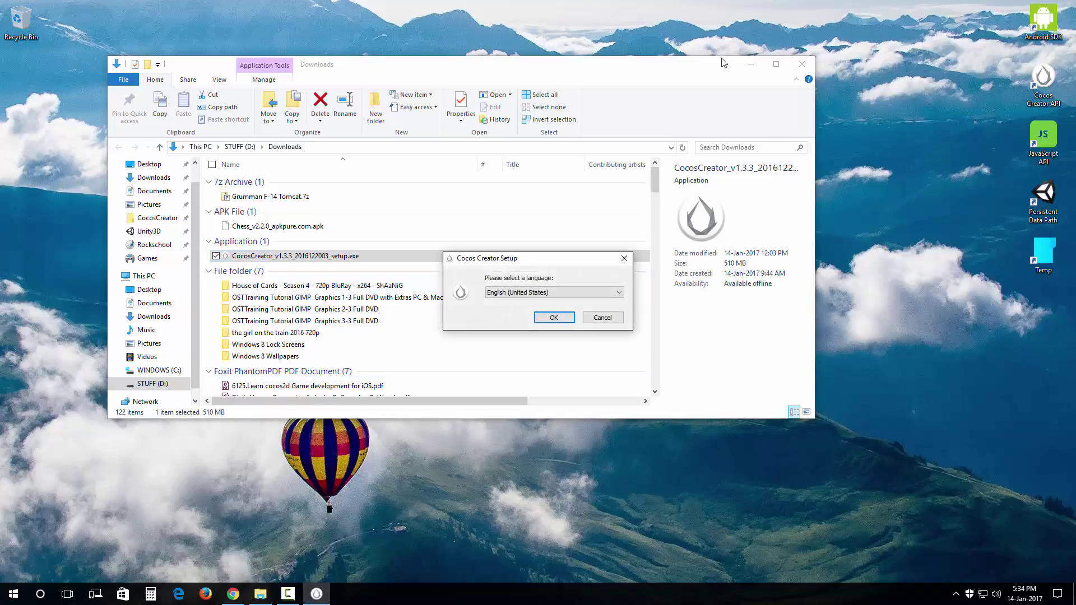
{"action": "left_click", "coordinate": [748, 70]}
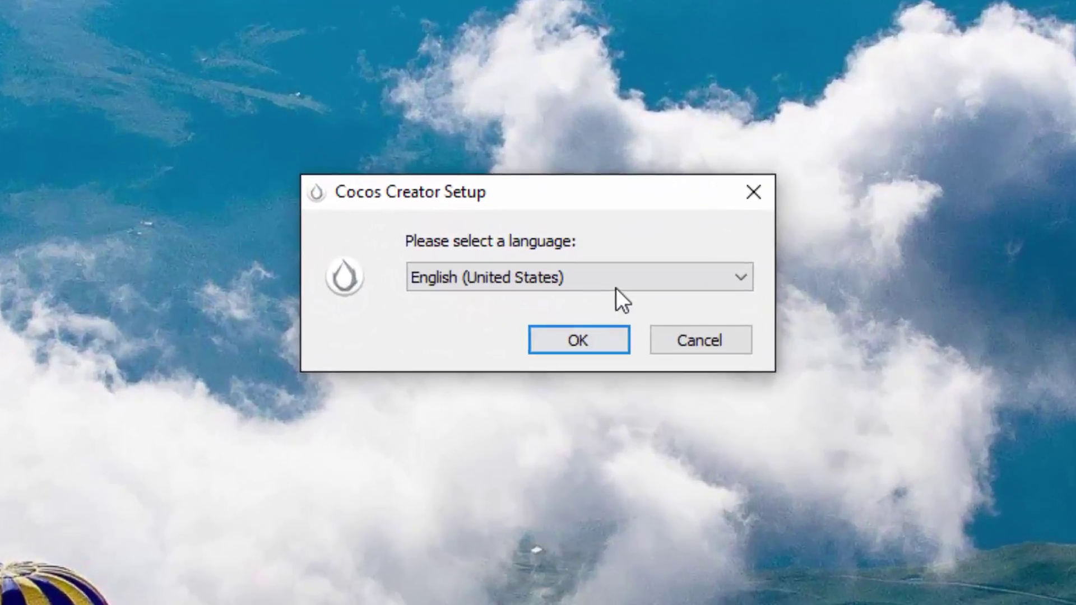
- Keep English (United States) as the setup language, accept the license terms and install Cocos Creator in C:\CocosCreator\
{"action": "left_click", "coordinate": [572, 294]}
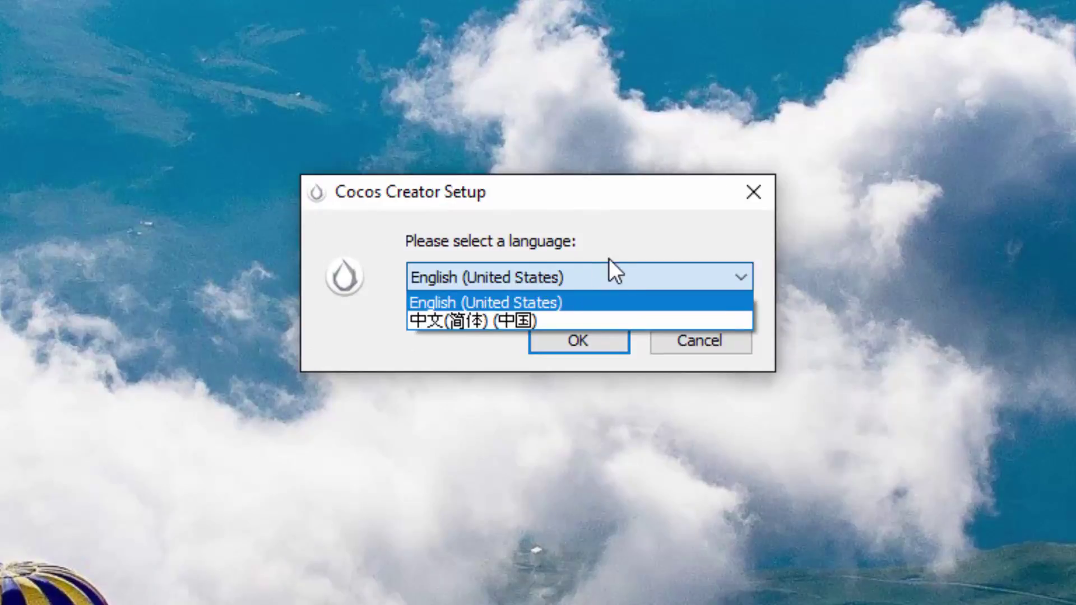
{"action": "left_click", "coordinate": [630, 265]}
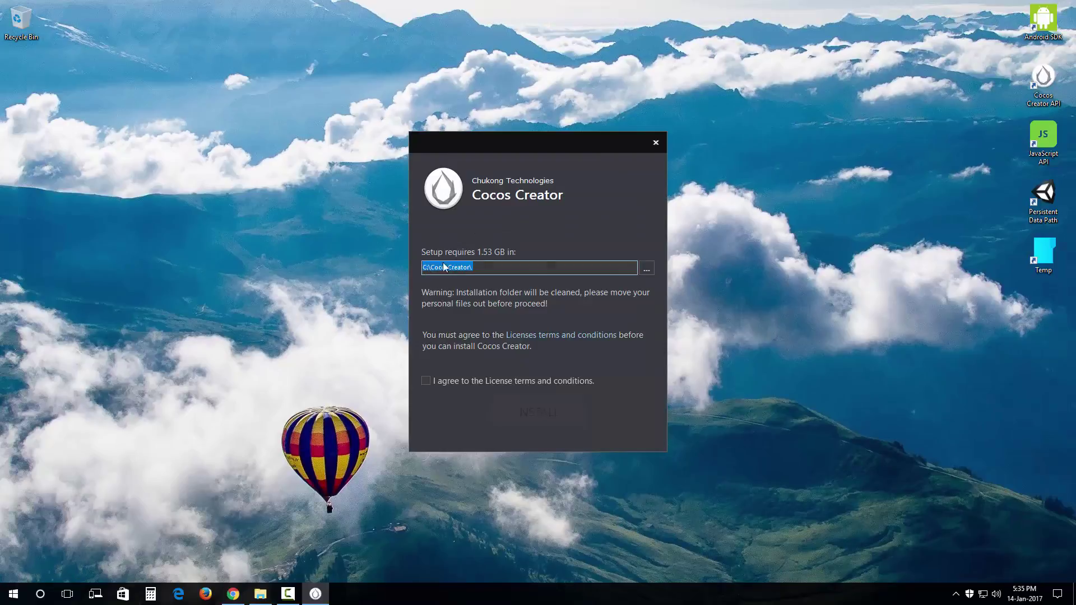
{"action": "left_click", "coordinate": [428, 272]}
{"action": "left_click", "coordinate": [426, 381]}
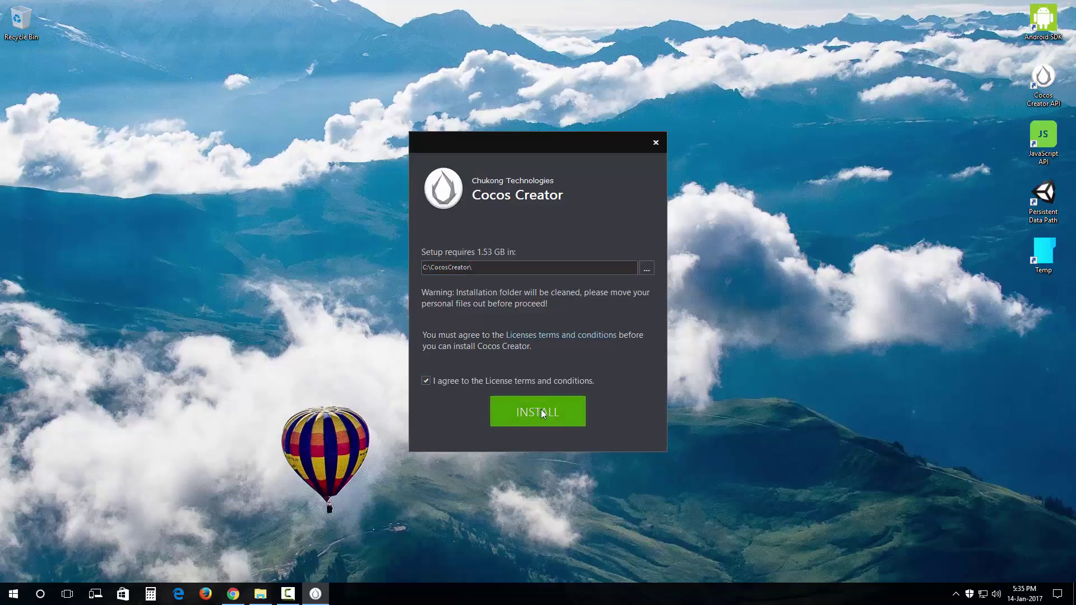
{"action": "left_click", "coordinate": [537, 412]}
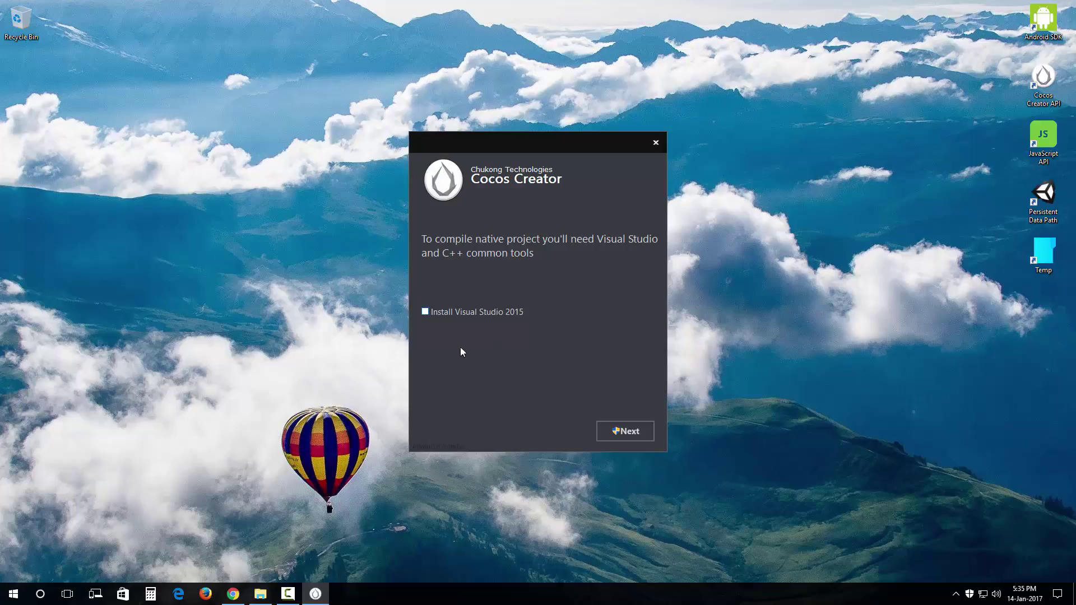
- Check the installed programs for Visual Studio 2015 and continue the setup without installing it
{"action": "left_click", "coordinate": [14, 594]}
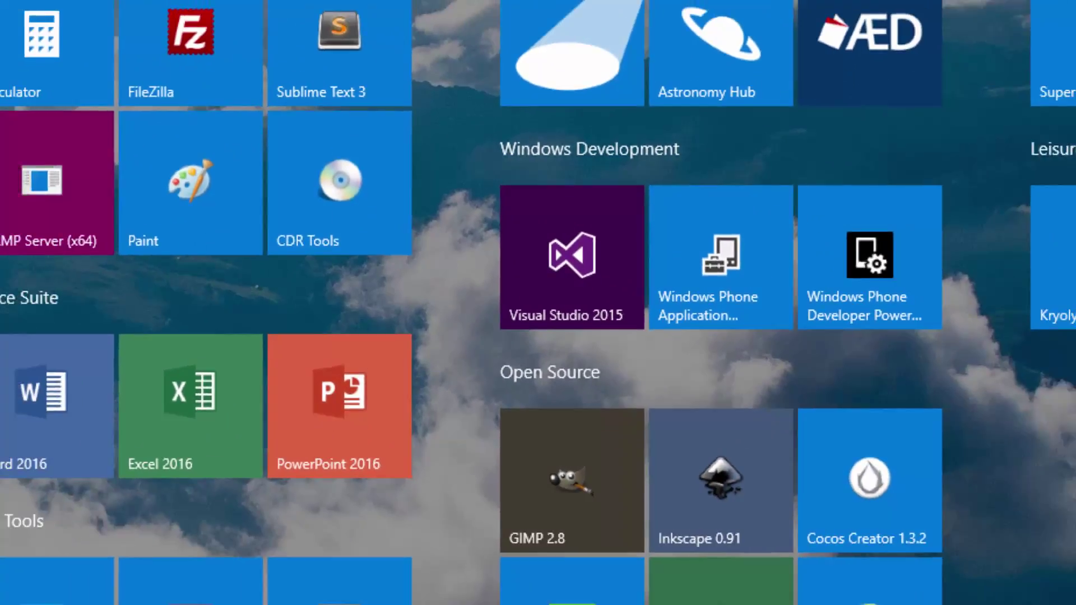
{"action": "key", "text": "Escape"}
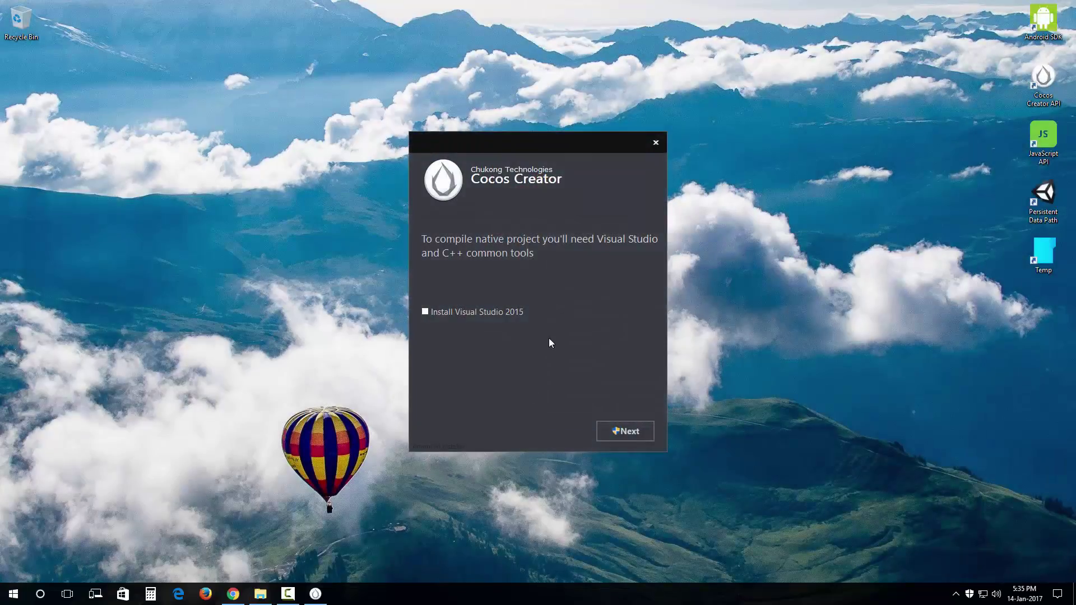
{"action": "left_click", "coordinate": [646, 429]}
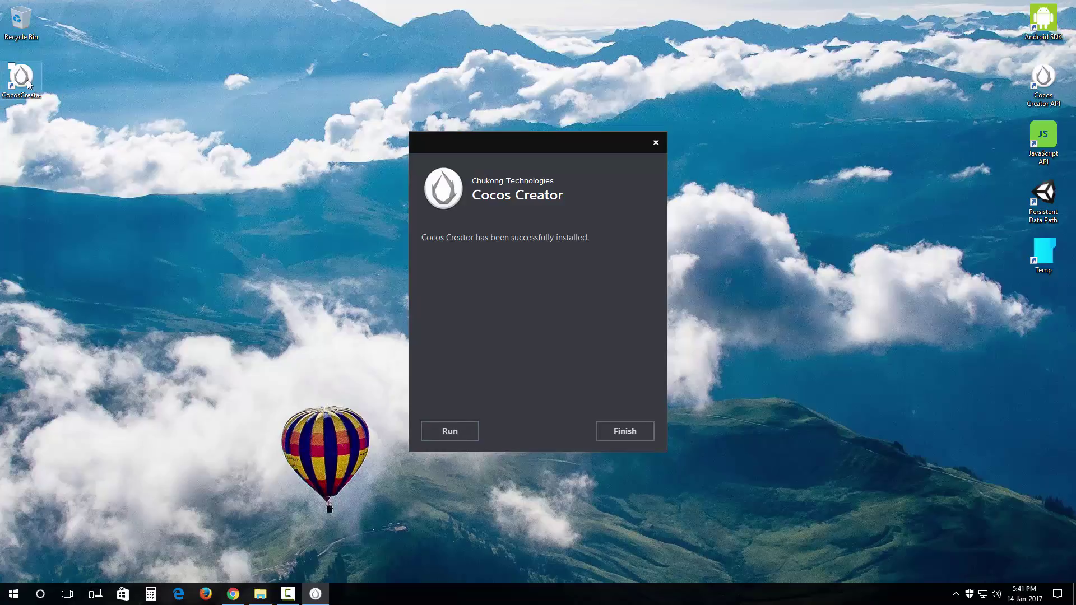
- Examine the new desktop shortcut and the contents of the CocosCreator installation folder on drive C, and close File Explorer
{"action": "left_click", "coordinate": [11, 66]}
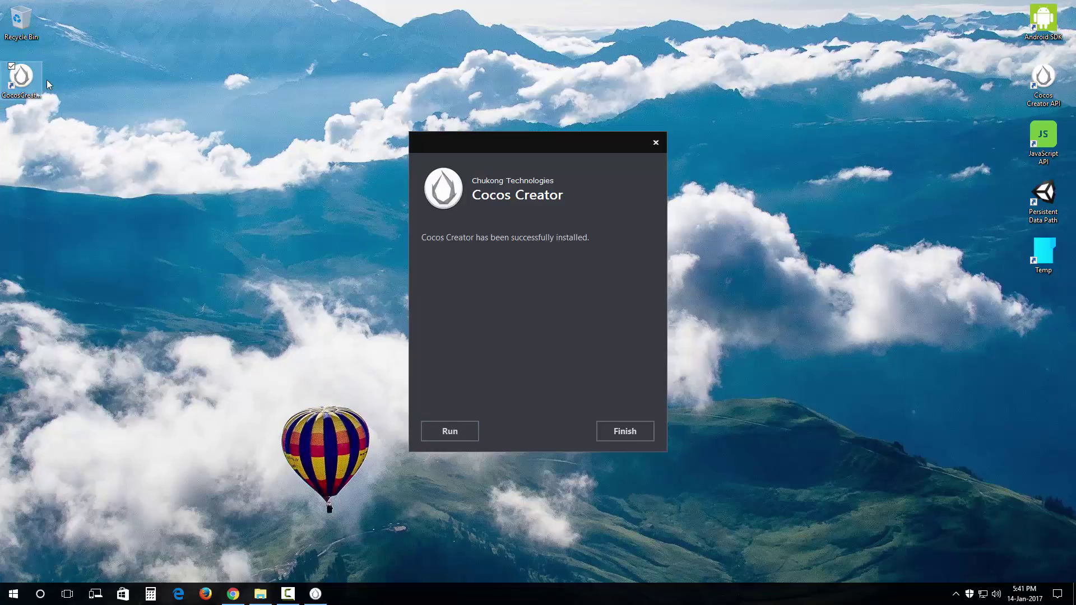
{"action": "left_click", "coordinate": [130, 99]}
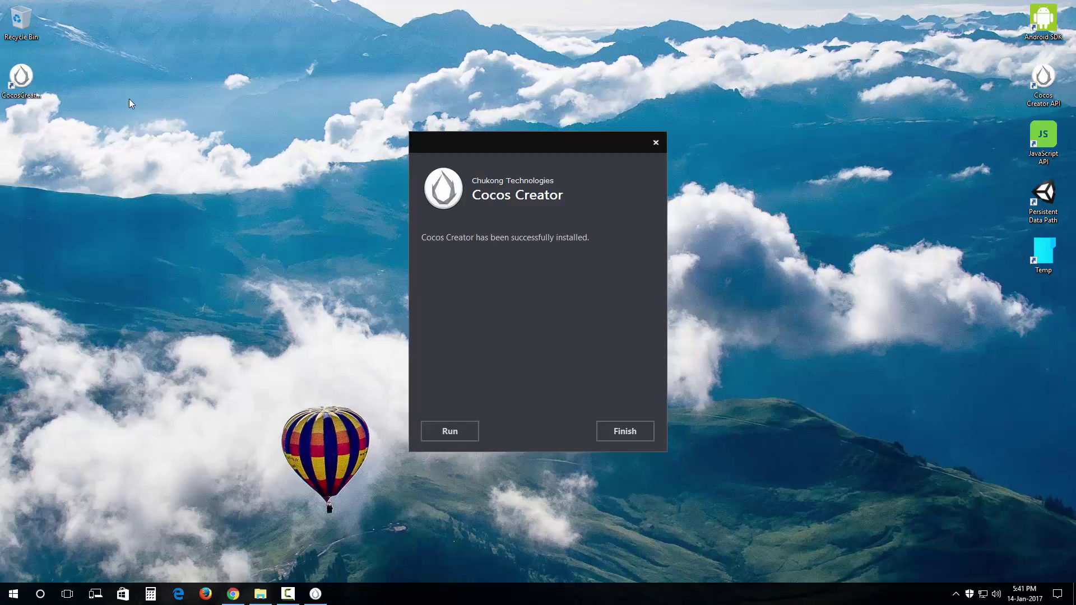
{"action": "left_click", "coordinate": [261, 594]}
{"action": "left_click", "coordinate": [160, 370]}
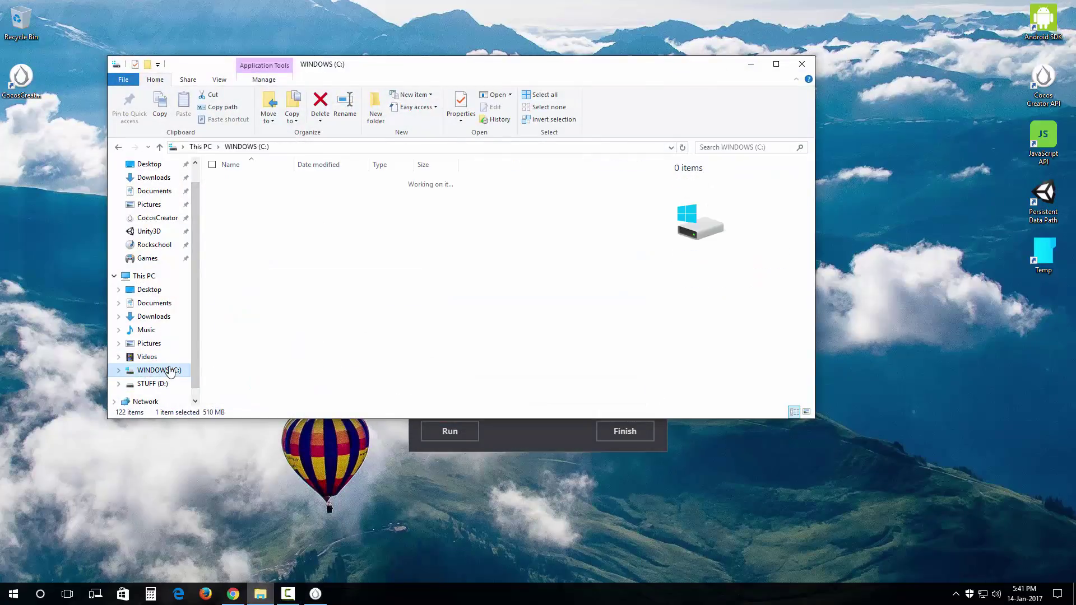
{"action": "left_click", "coordinate": [267, 199]}
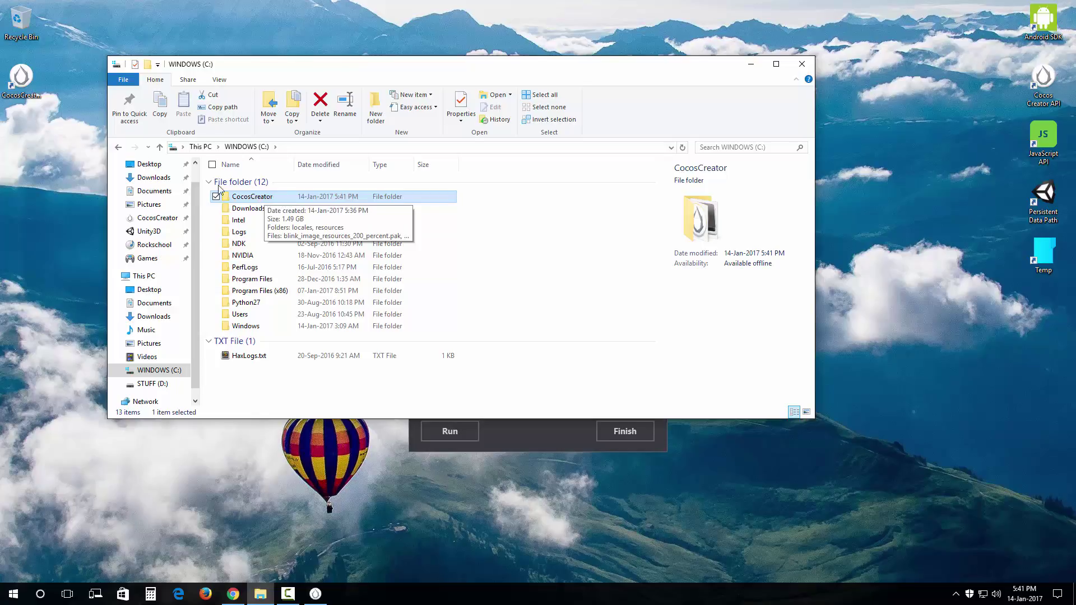
{"action": "double_click", "coordinate": [285, 200]}
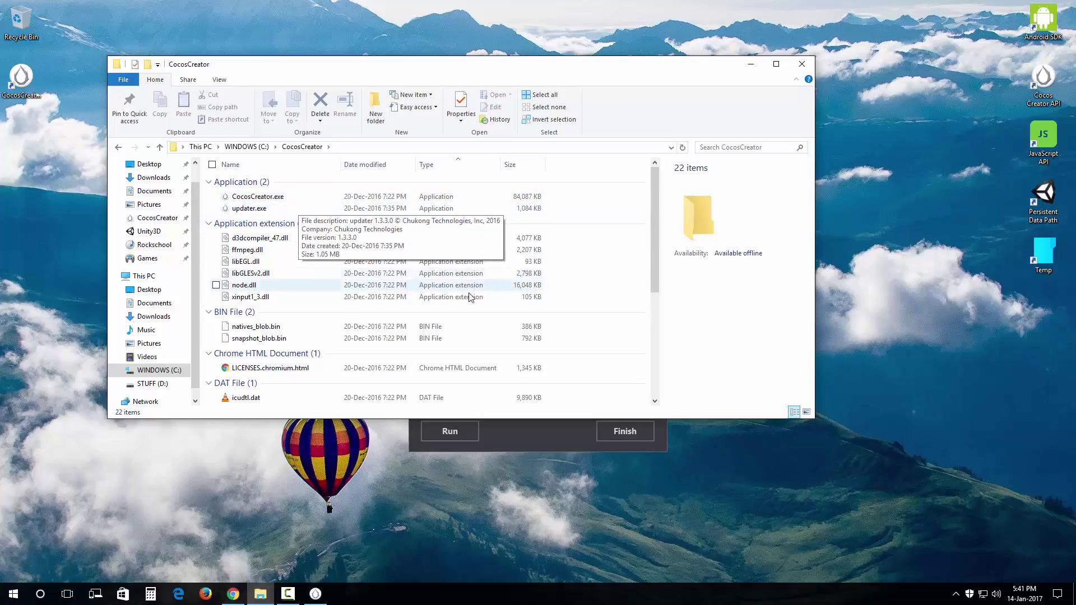
{"action": "scroll", "coordinate": [279, 253], "scroll_direction": "down", "scroll_amount": 5}
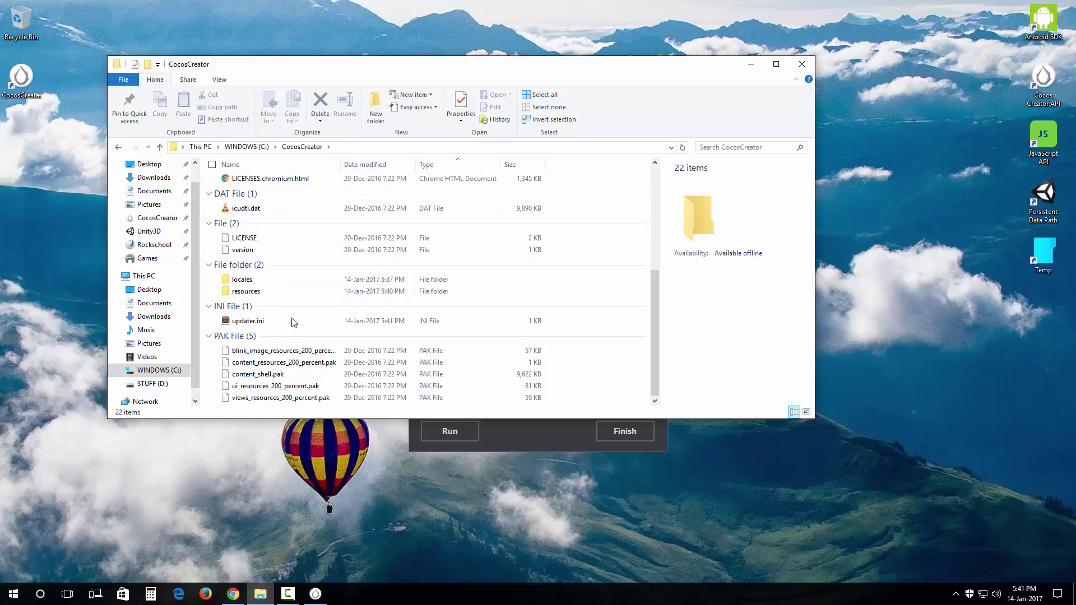
{"action": "scroll", "coordinate": [291, 361], "scroll_direction": "up", "scroll_amount": 5}
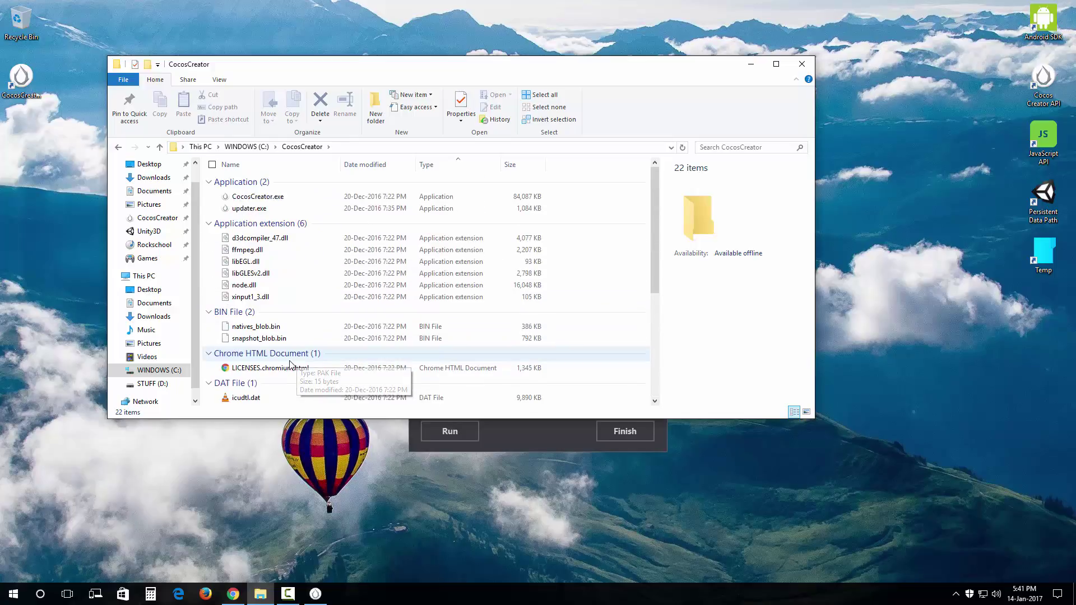
{"action": "left_click", "coordinate": [247, 147]}
{"action": "left_click", "coordinate": [560, 230]}
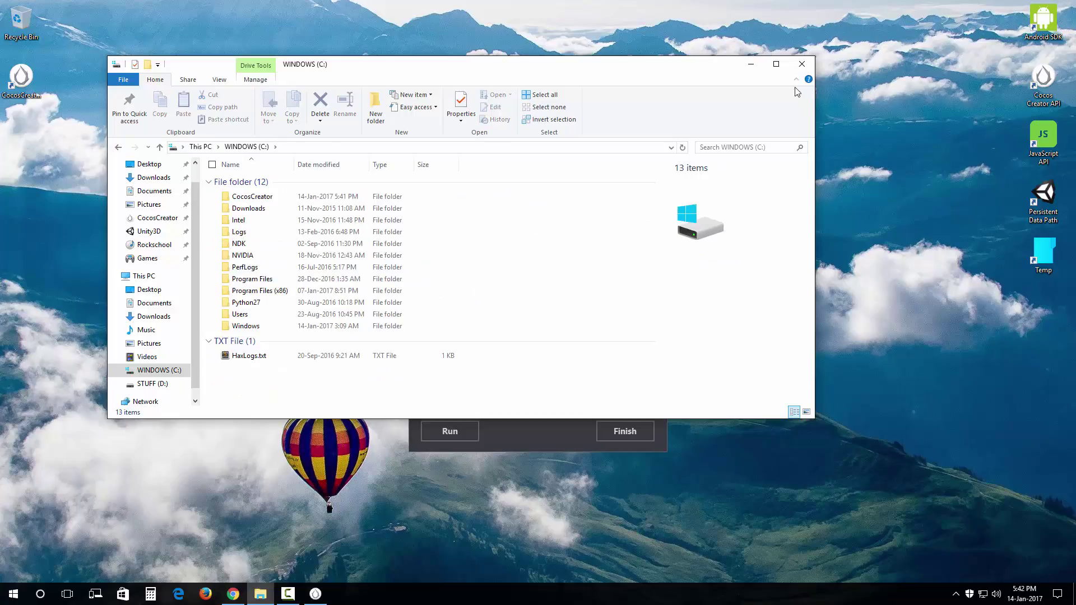
{"action": "key", "text": "alt+F4"}
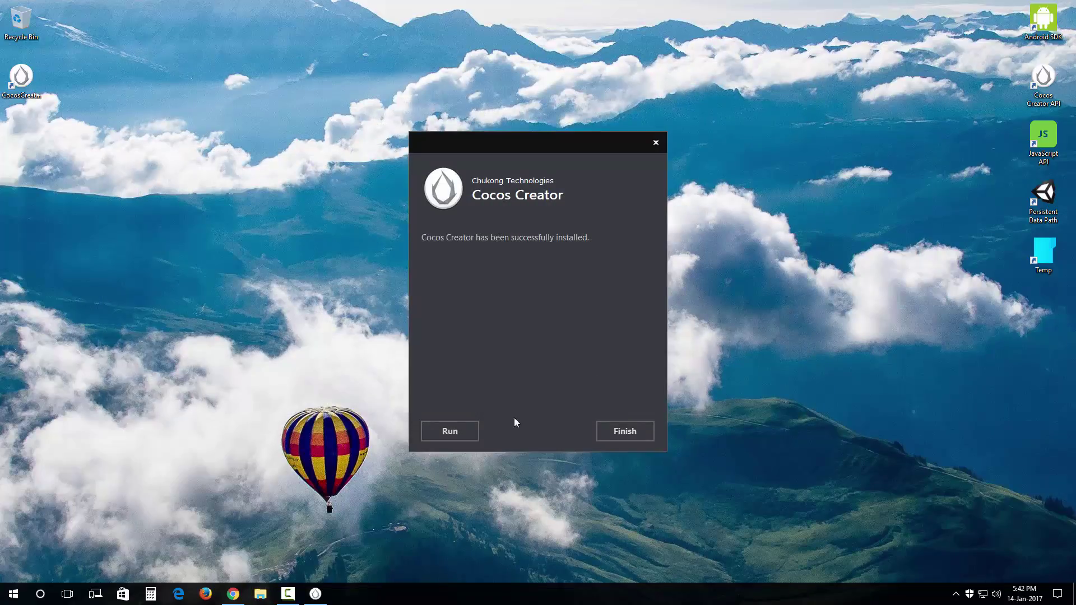
- Launch Cocos Creator from the finished setup and select the Hello World template for a new project
{"action": "left_click", "coordinate": [465, 431]}
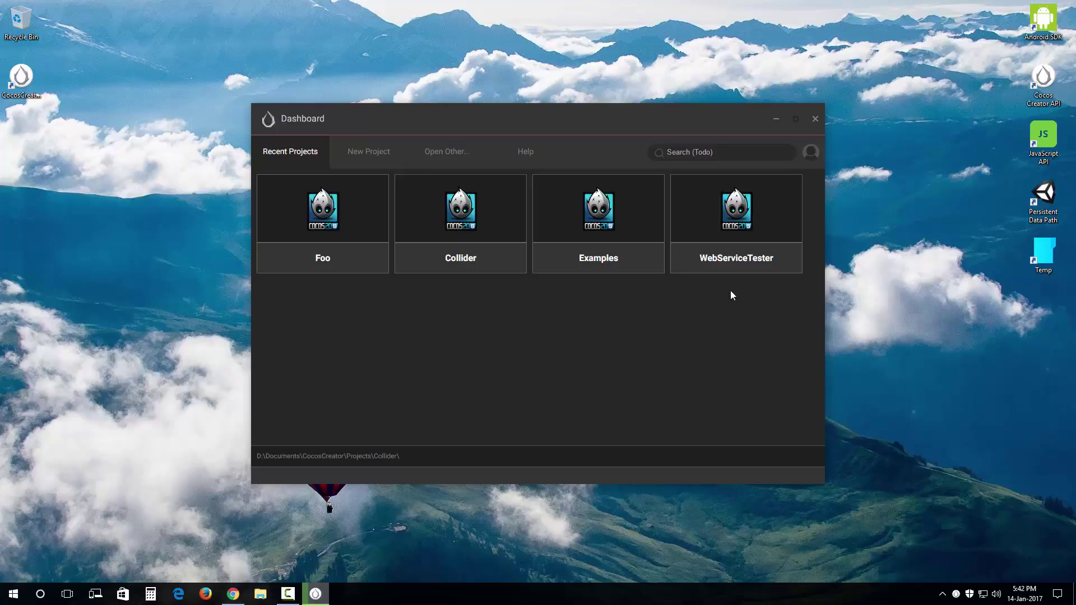
{"action": "left_click", "coordinate": [377, 153]}
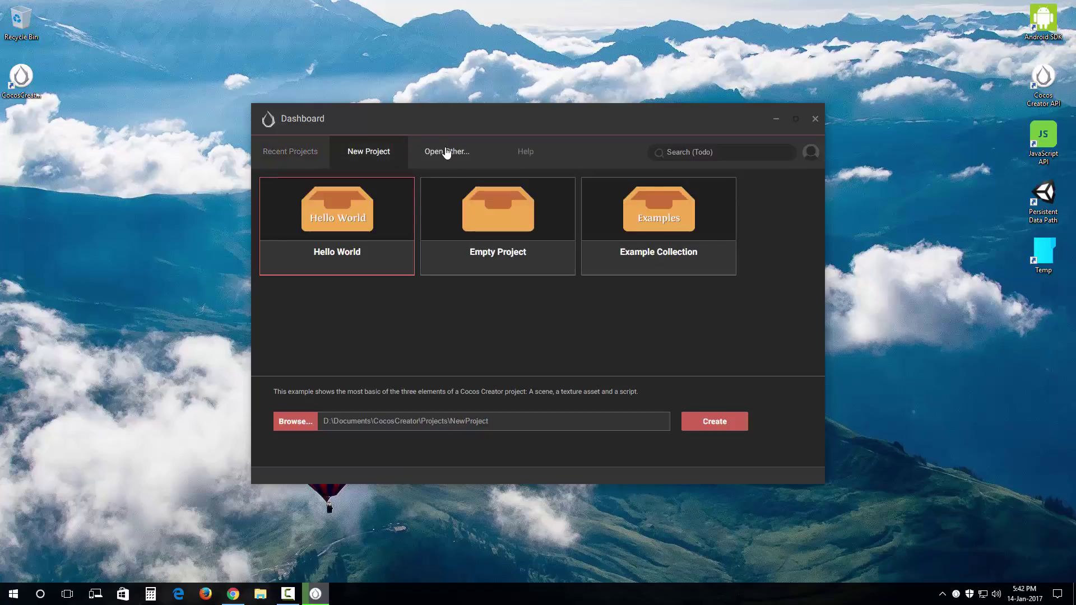
{"action": "left_click", "coordinate": [446, 153]}
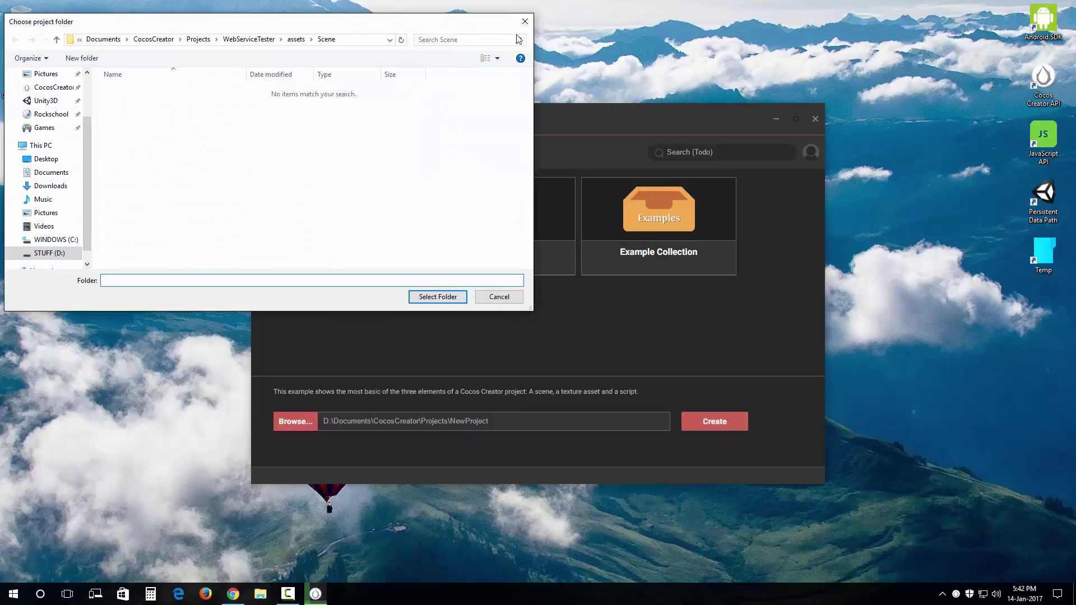
{"action": "left_click", "coordinate": [525, 21]}
{"action": "left_click", "coordinate": [314, 151]}
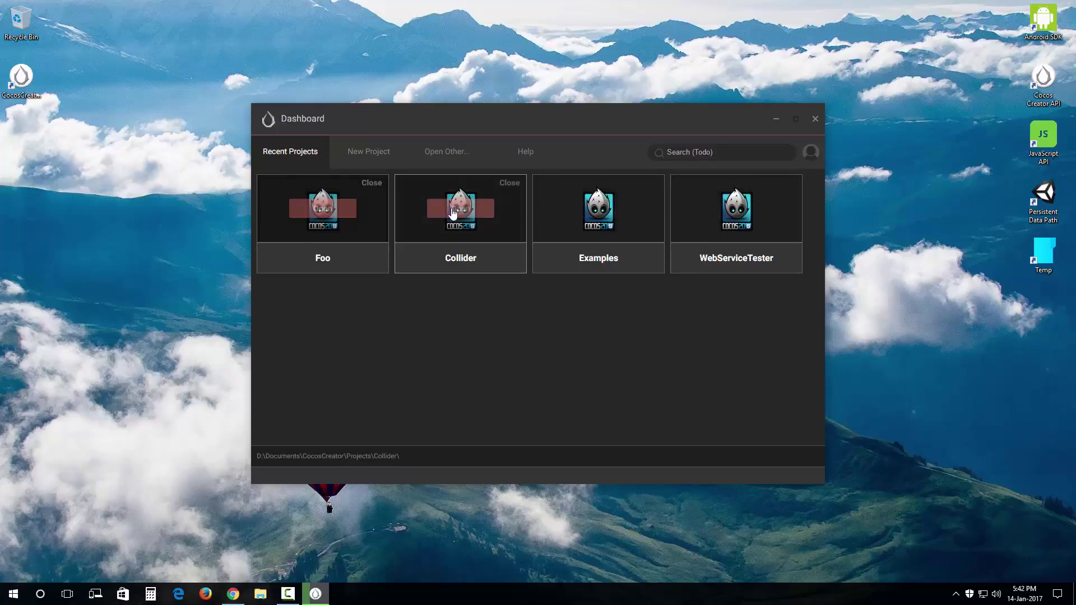
{"action": "left_click", "coordinate": [383, 160]}
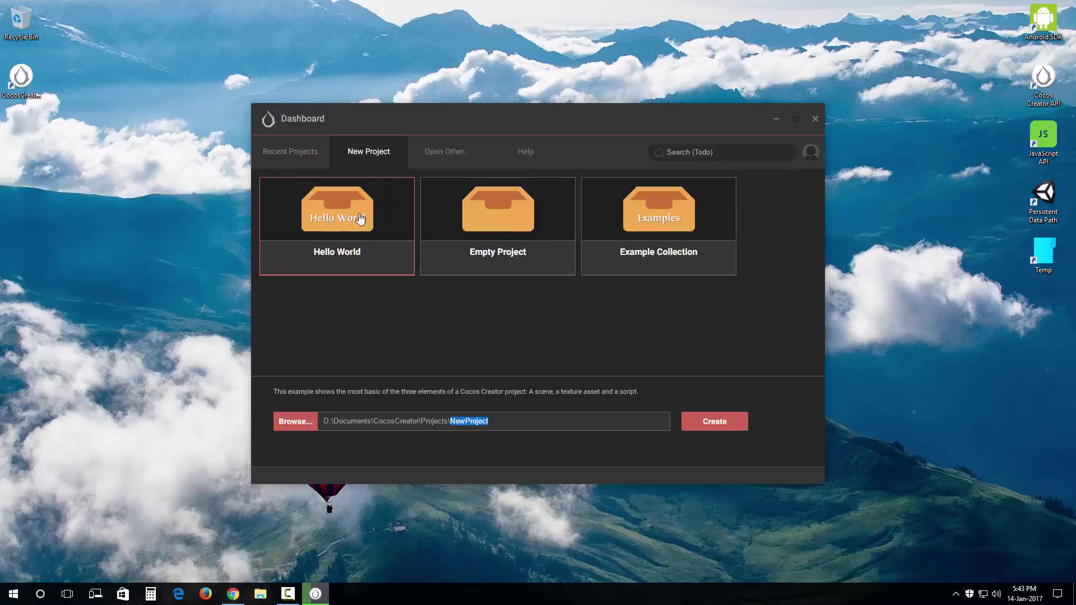
{"action": "left_click", "coordinate": [333, 224]}
- Try to create the project under the name HelloWorld in D:\Documents\CocosCreator\Projects
{"action": "key", "text": "shift+Left"}
{"action": "key", "text": "shift+Left"}
{"action": "key", "text": "shift+Left"}
{"action": "key", "text": "shift+Left"}
{"action": "key", "text": "shift+Left"}
{"action": "key", "text": "shift+Left"}
{"action": "key", "text": "shift+Left"}
{"action": "key", "text": "shift+Left"}
{"action": "key", "text": "shift+Left"}
{"action": "key", "text": "shift+Left"}
{"action": "type", "text": "HelloWorld"}
{"action": "left_click", "coordinate": [715, 426]}
- Set the project path to D:\Documents\CocosCreator\Projects\NewProject and create the project
{"action": "double_click", "coordinate": [478, 421]}
{"action": "key", "text": "BackSpace"}
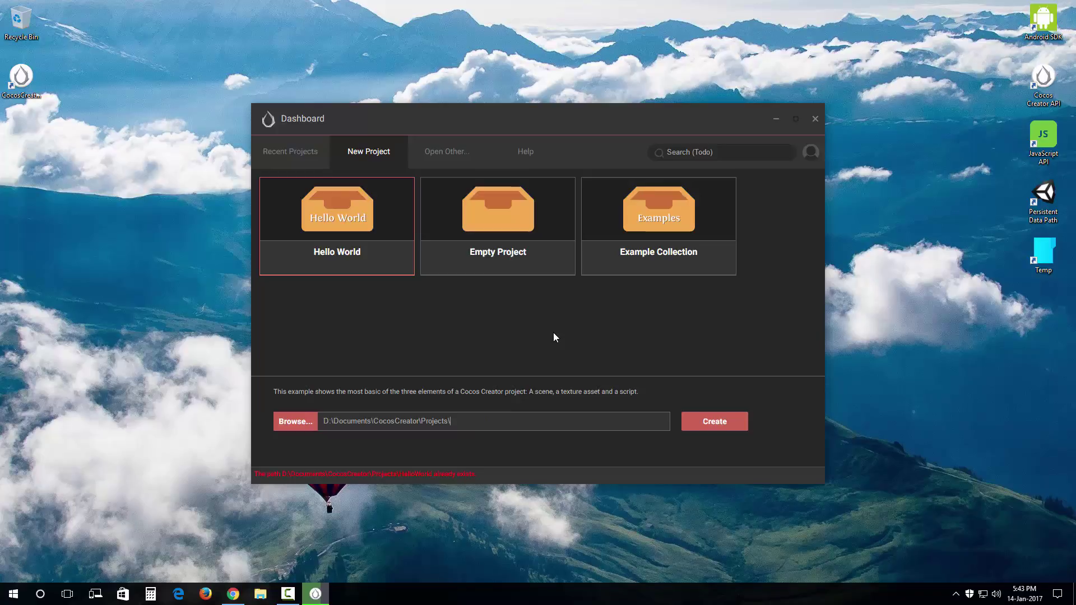
{"action": "type", "text": "NewProject"}
{"action": "left_click", "coordinate": [714, 421]}
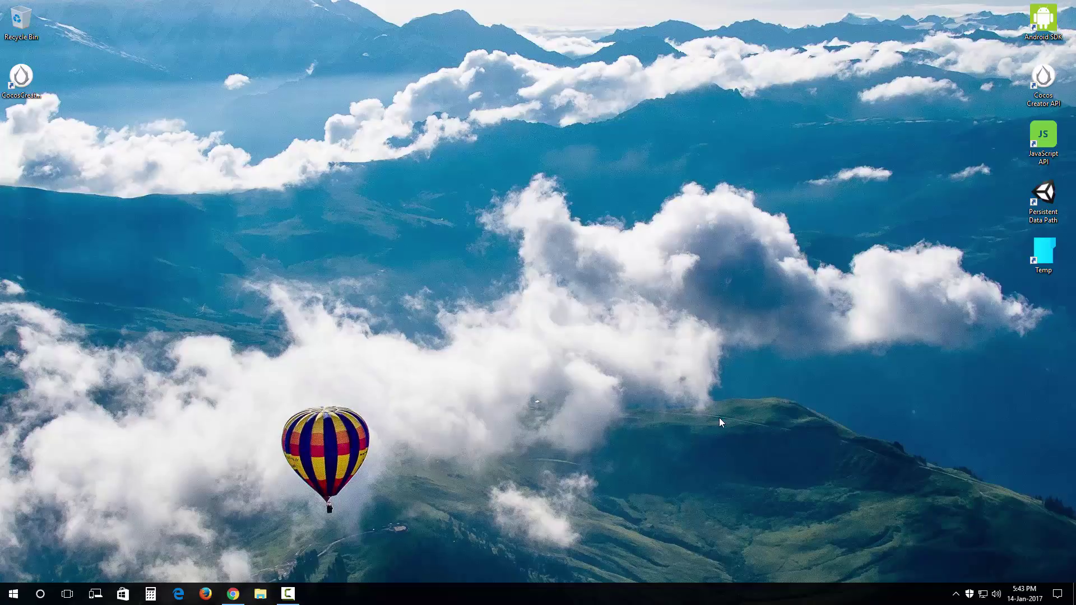
- Check the hidden system tray icons while the project loads and maximize the Cocos Creator editor window
{"action": "left_click", "coordinate": [955, 594]}
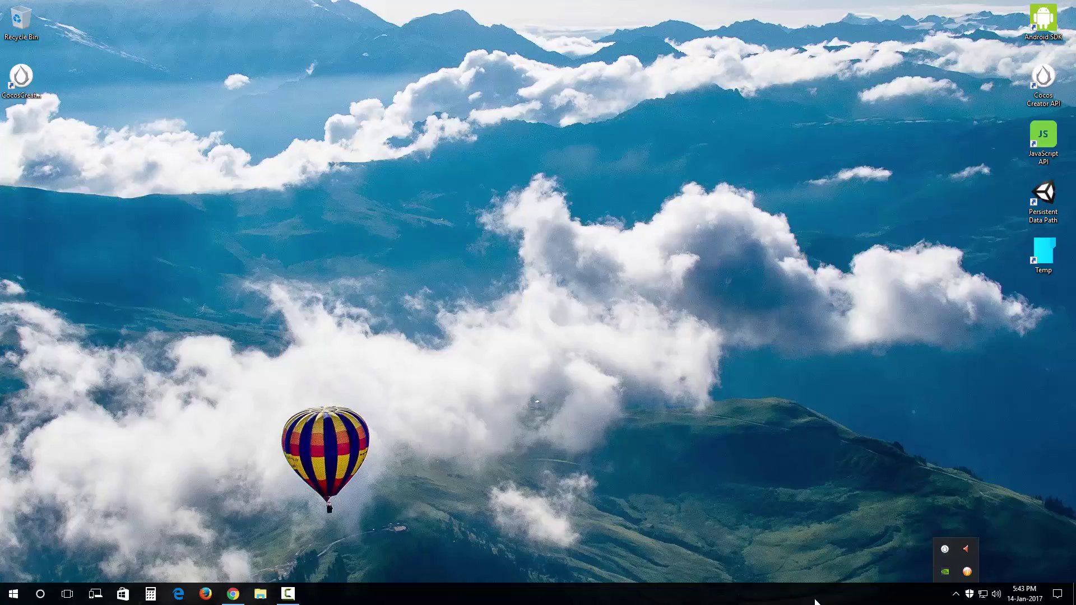
{"action": "left_click", "coordinate": [779, 599]}
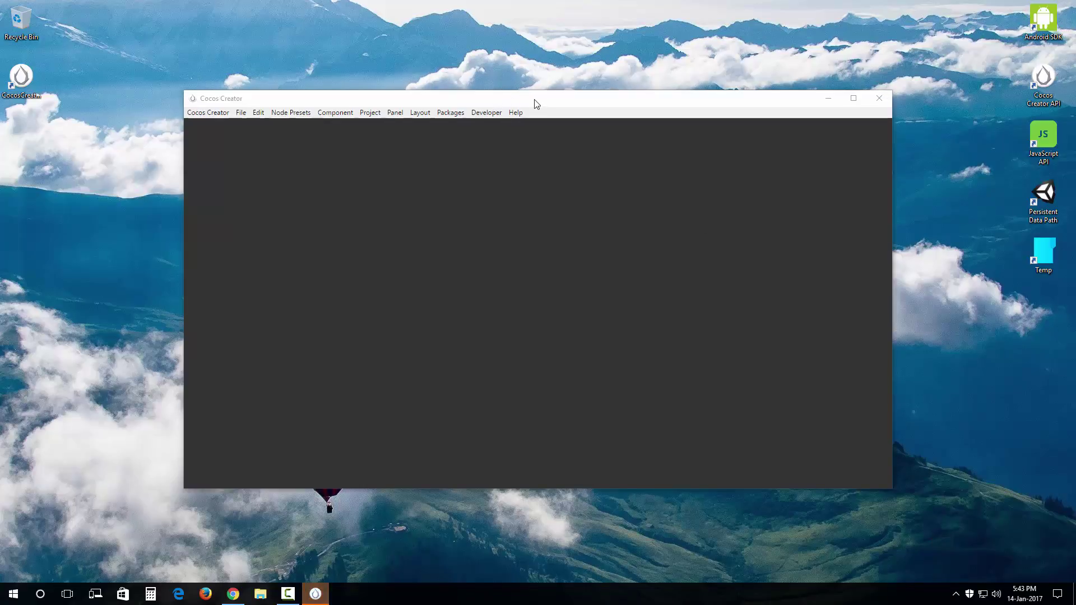
{"action": "left_click", "coordinate": [534, 103]}
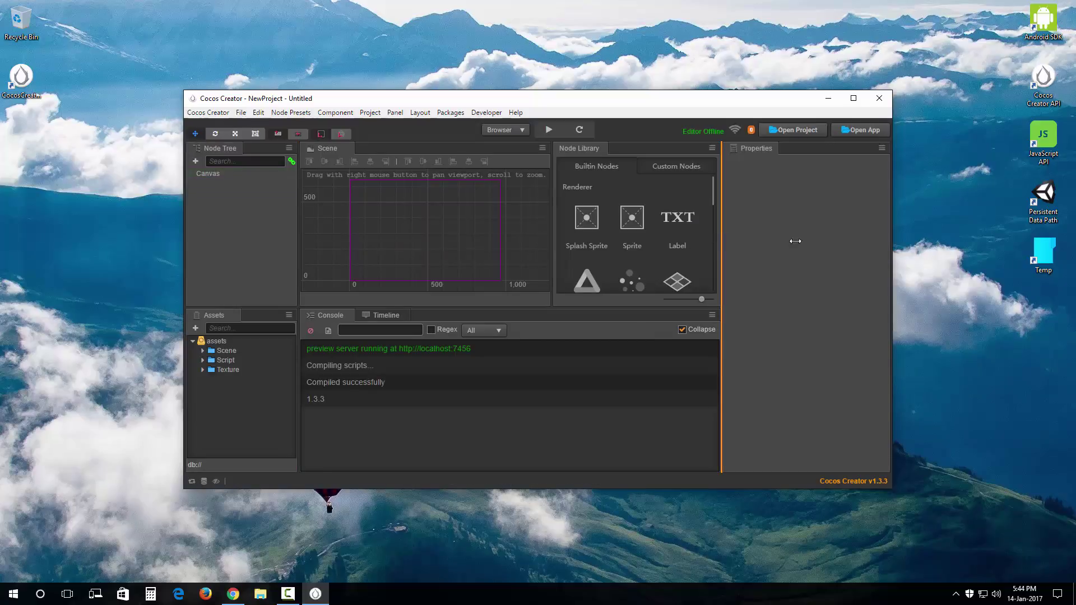
{"action": "left_click", "coordinate": [843, 104]}
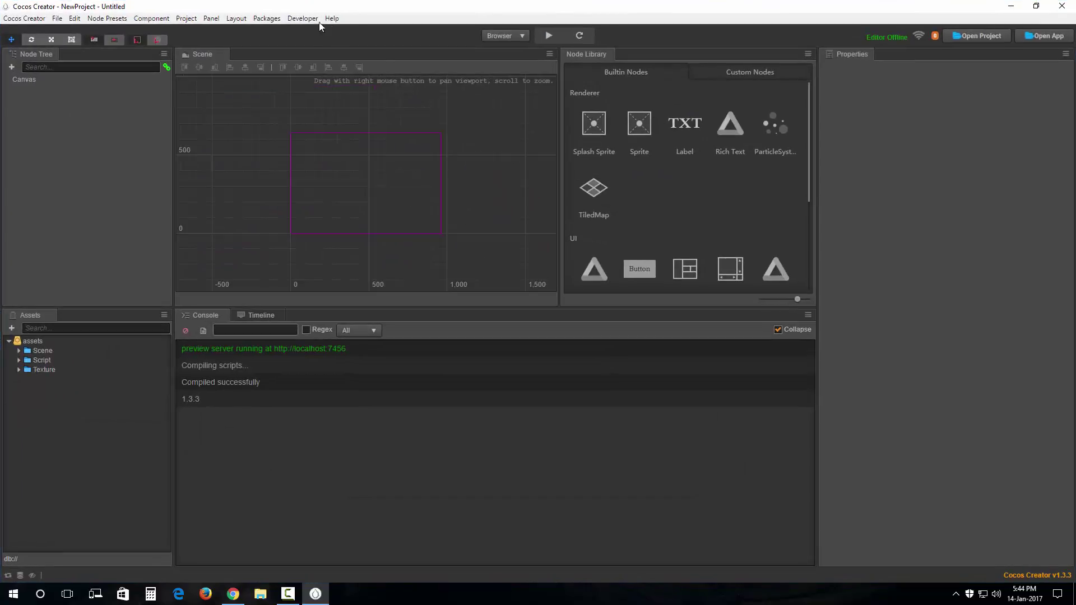
- Check for Cocos Creator updates, review the Engine Bug Fix change log, and decline installing the patch
{"action": "left_click", "coordinate": [332, 18]}
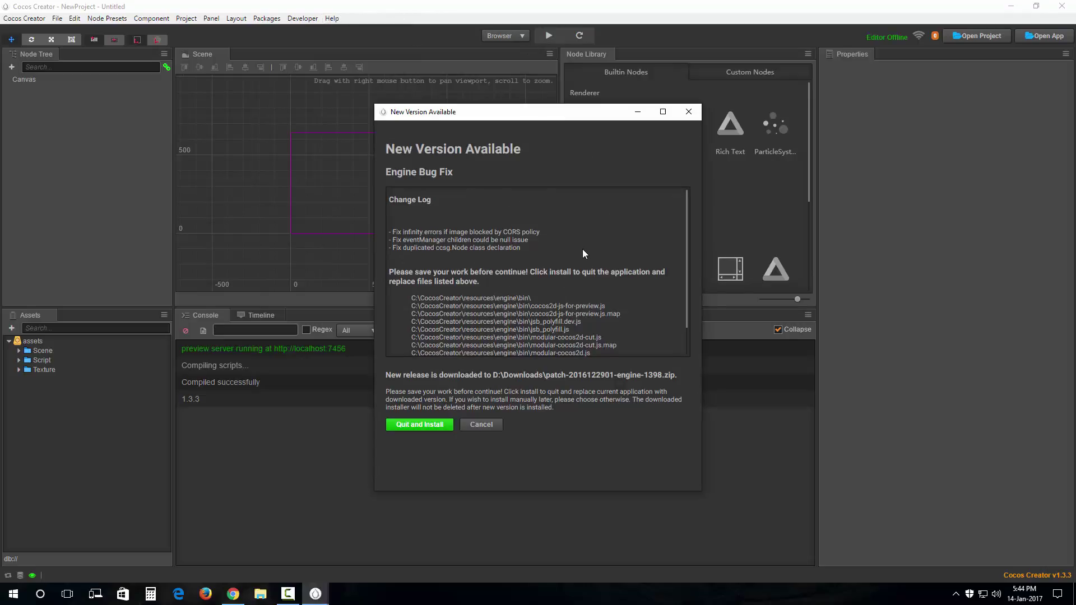
{"action": "scroll", "coordinate": [583, 252], "scroll_direction": "down", "scroll_amount": 1}
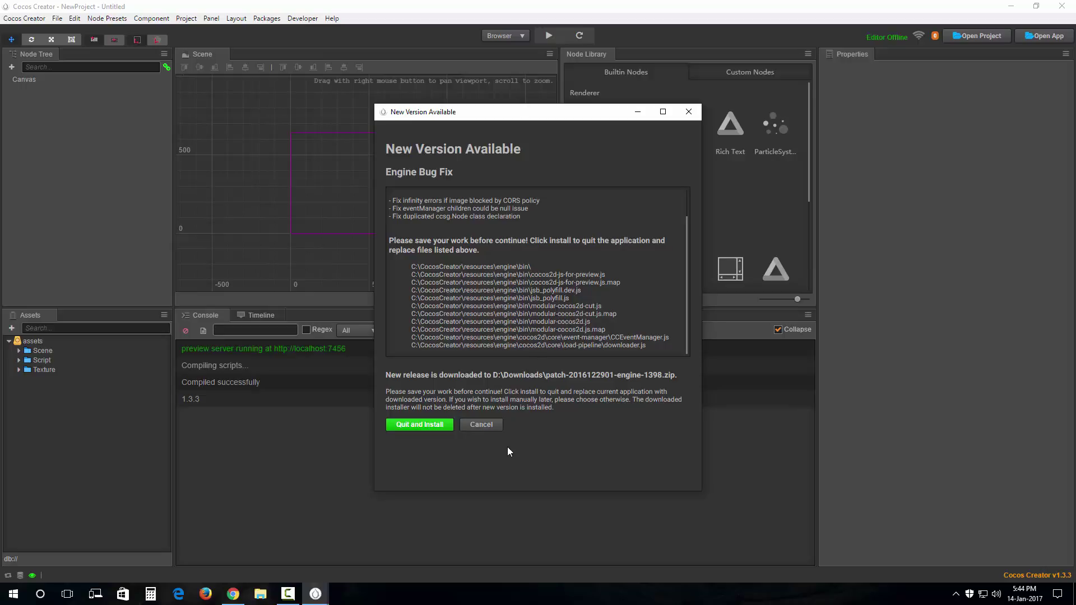
{"action": "left_click", "coordinate": [482, 424]}
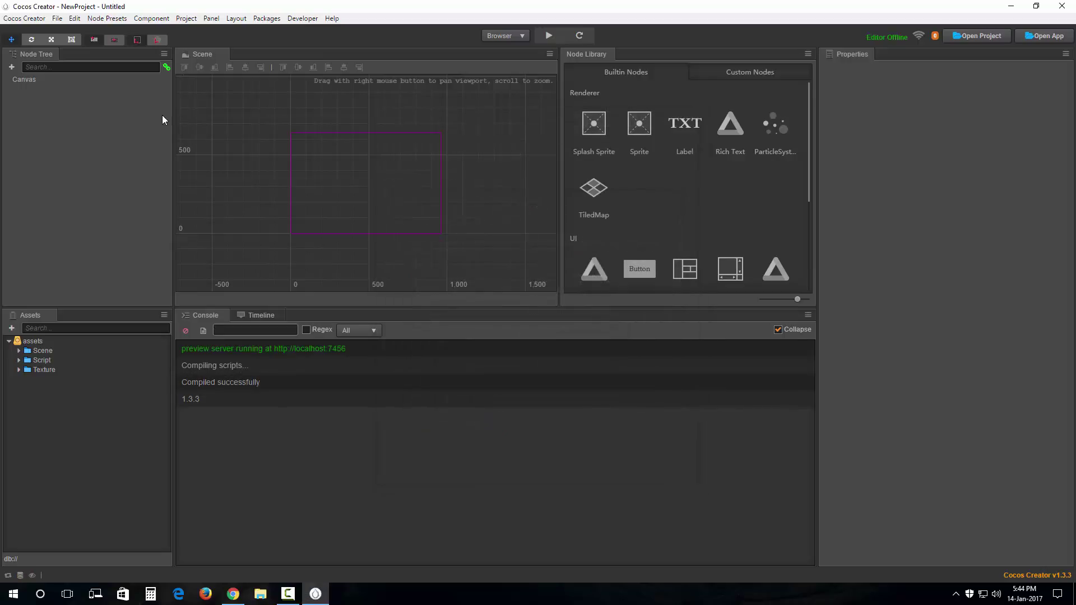
- Enlarge the Scene panel by narrowing the Node Tree, Assets and Node Library panels and shrinking the Console
{"action": "left_click_drag", "start_coordinate": [174, 117], "coordinate": [114, 118]}
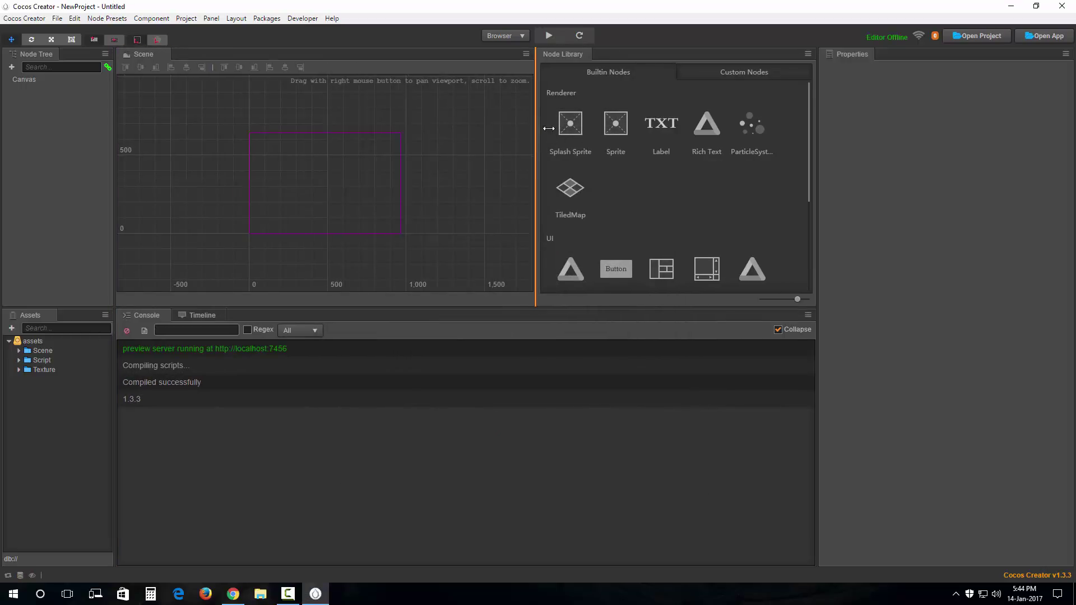
{"action": "left_click_drag", "start_coordinate": [559, 128], "coordinate": [805, 183]}
{"action": "left_click_drag", "start_coordinate": [637, 309], "coordinate": [633, 455]}
{"action": "right_click_drag", "start_coordinate": [391, 289], "coordinate": [466, 305]}
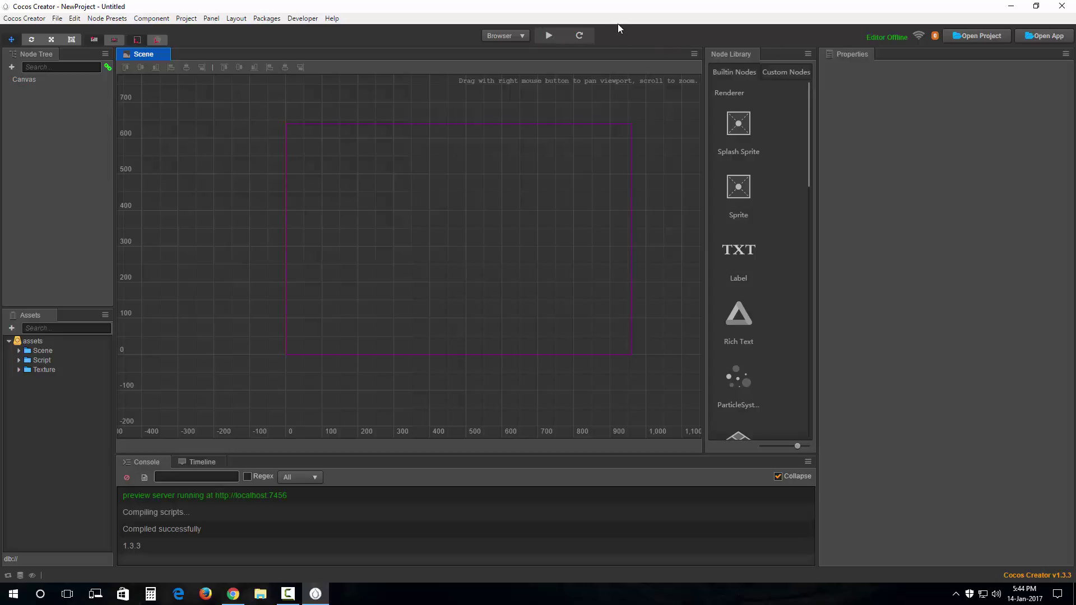
- Open the helloworld scene from the Scene assets folder and preview it in the Simulator, closing the preview when done
{"action": "left_click", "coordinate": [19, 351]}
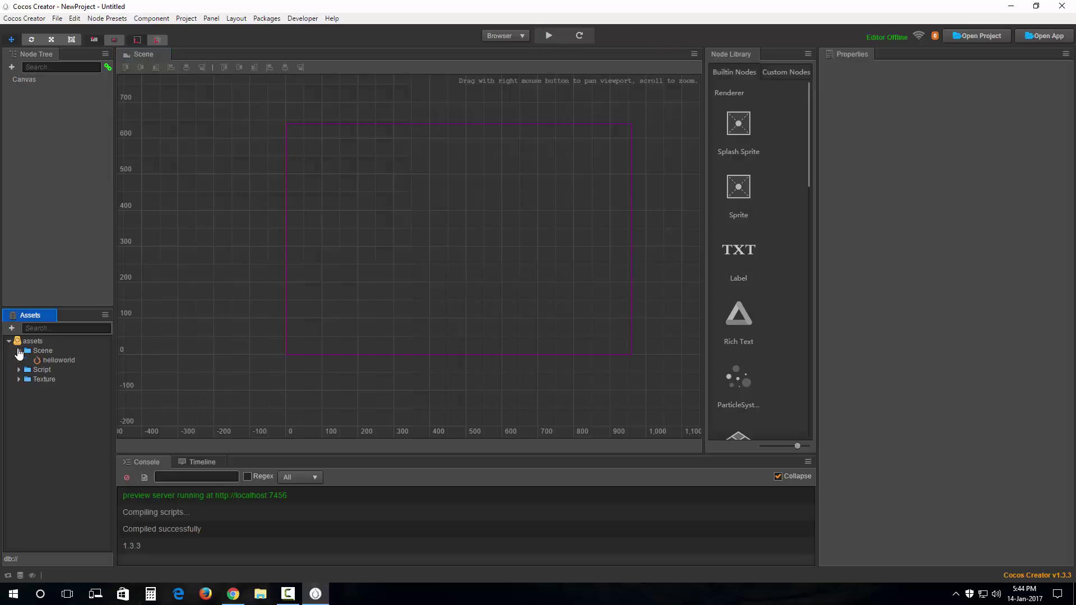
{"action": "double_click", "coordinate": [53, 362]}
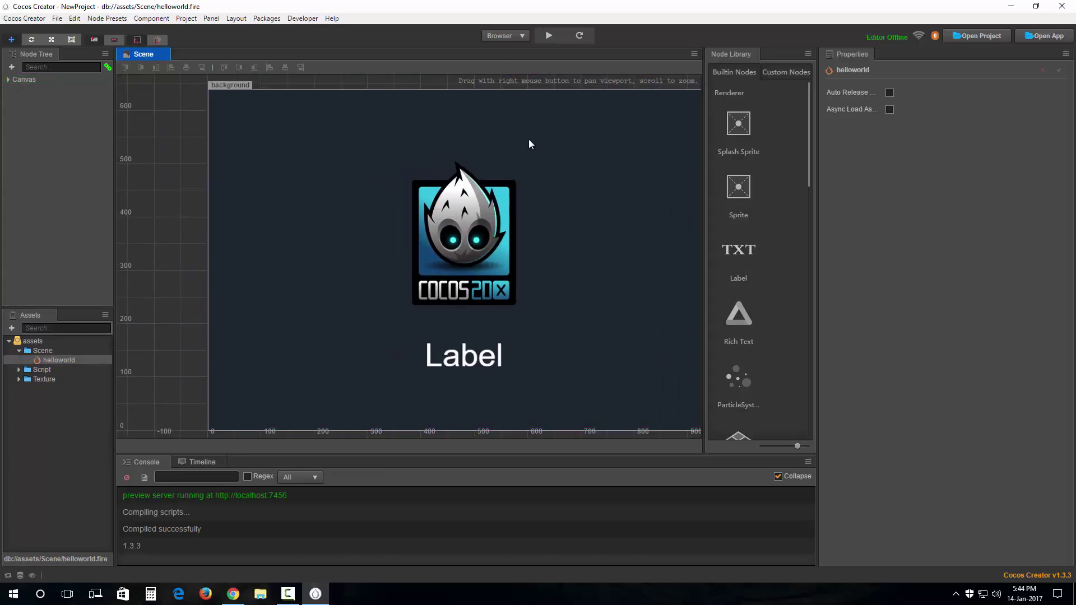
{"action": "left_click", "coordinate": [523, 36]}
{"action": "left_click", "coordinate": [514, 46]}
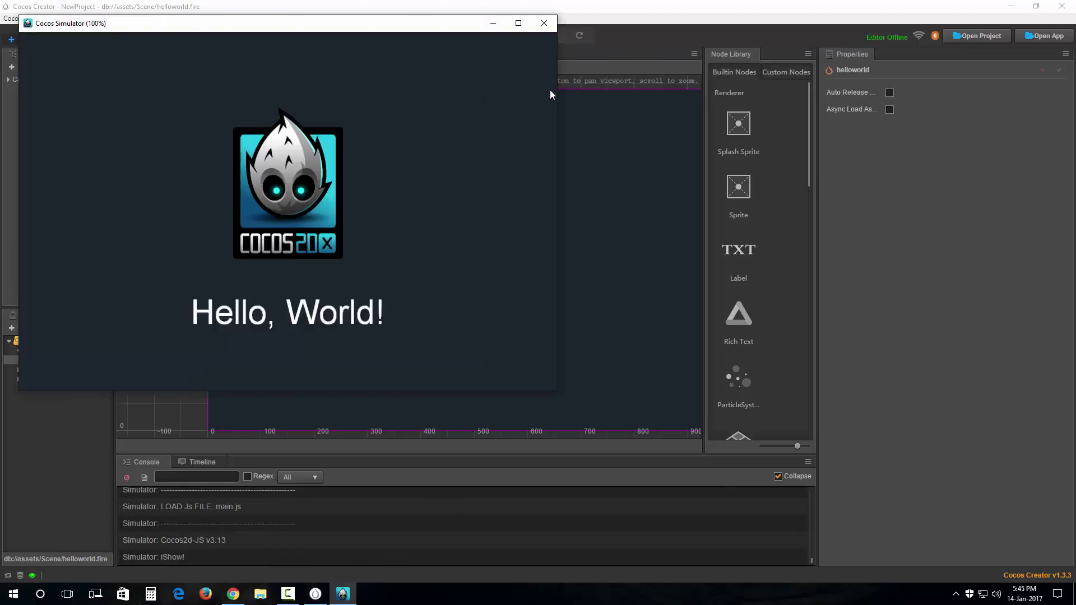
{"action": "left_click", "coordinate": [544, 24]}
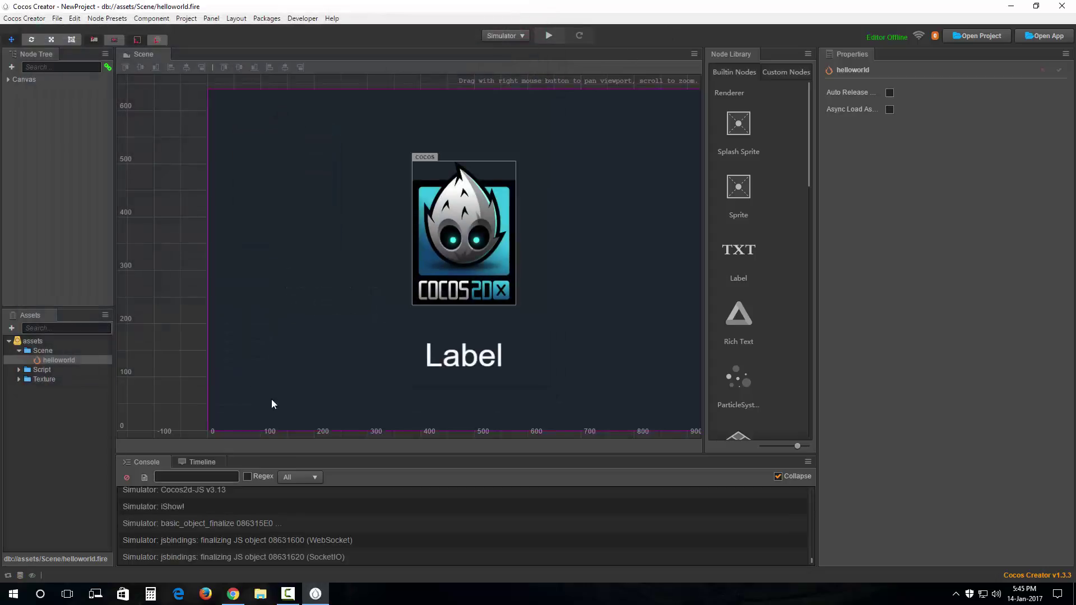
- Clear the console log and widen the Scene panel further at the expense of the Properties panel
{"action": "left_click", "coordinate": [126, 478]}
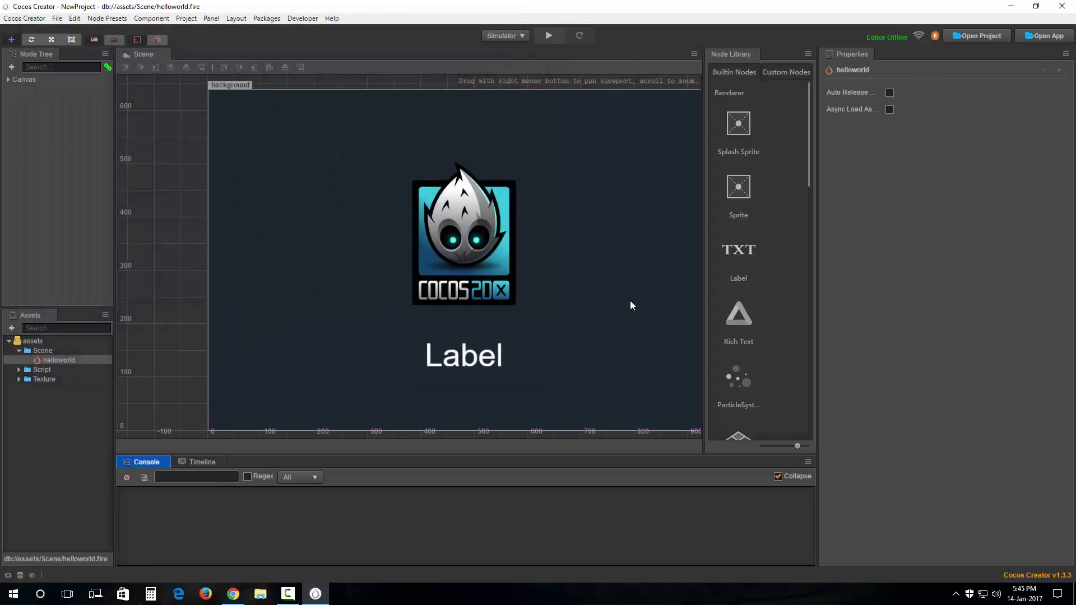
{"action": "right_click_drag", "start_coordinate": [630, 301], "coordinate": [552, 271]}
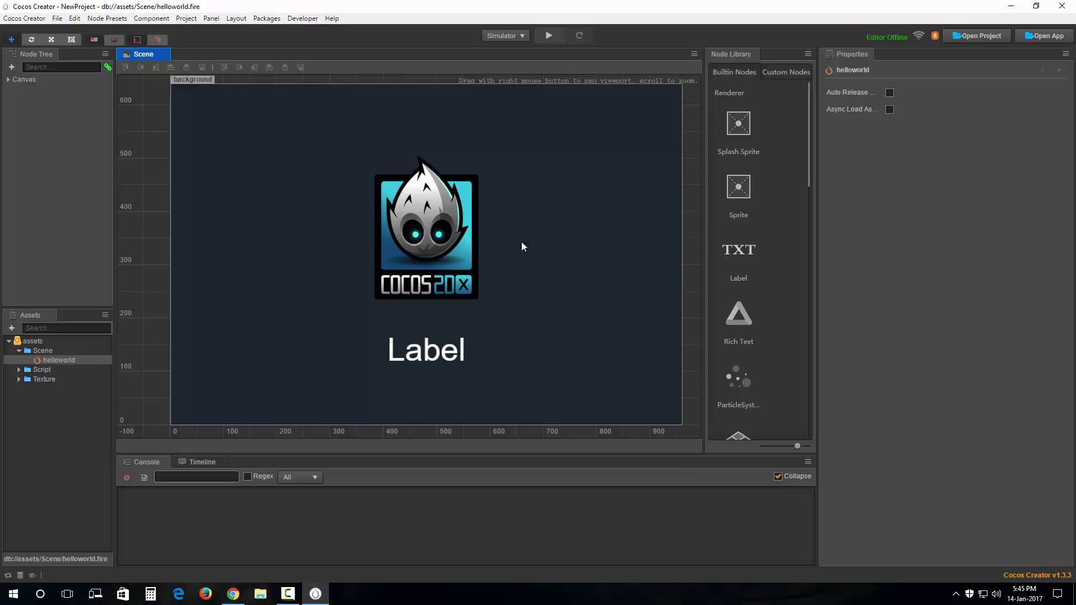
{"action": "right_click_drag", "start_coordinate": [548, 258], "coordinate": [557, 259]}
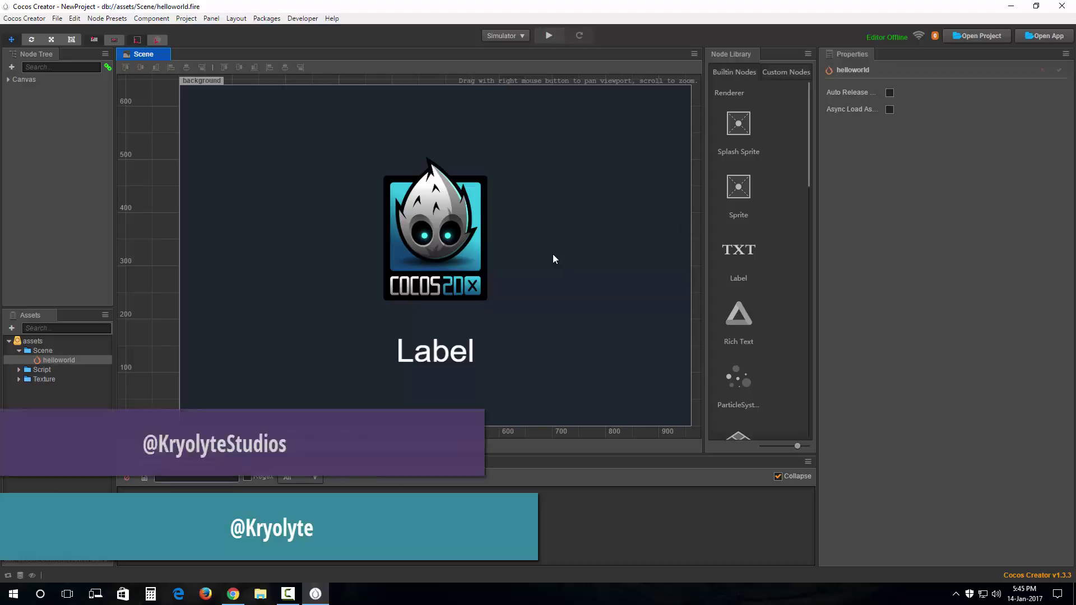
{"action": "right_click_drag", "start_coordinate": [552, 254], "coordinate": [534, 247]}
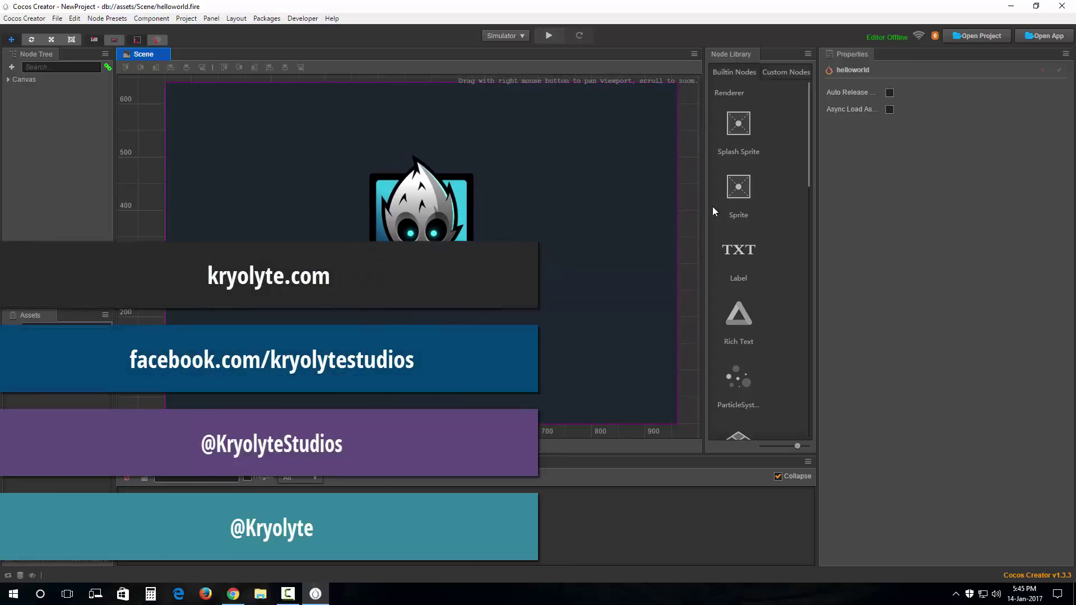
{"action": "left_click_drag", "start_coordinate": [703, 219], "coordinate": [775, 220]}
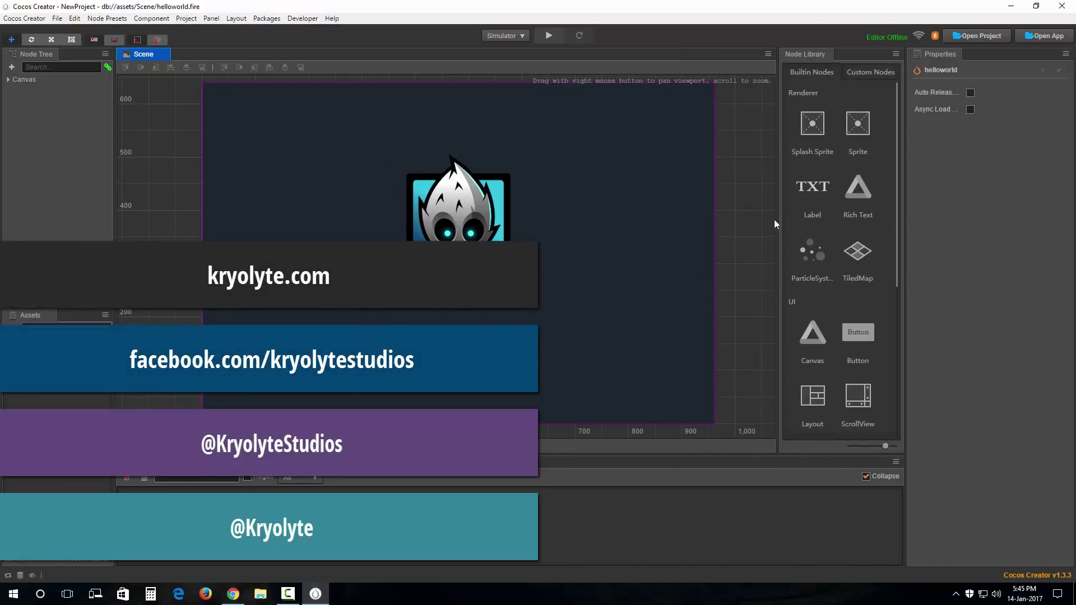